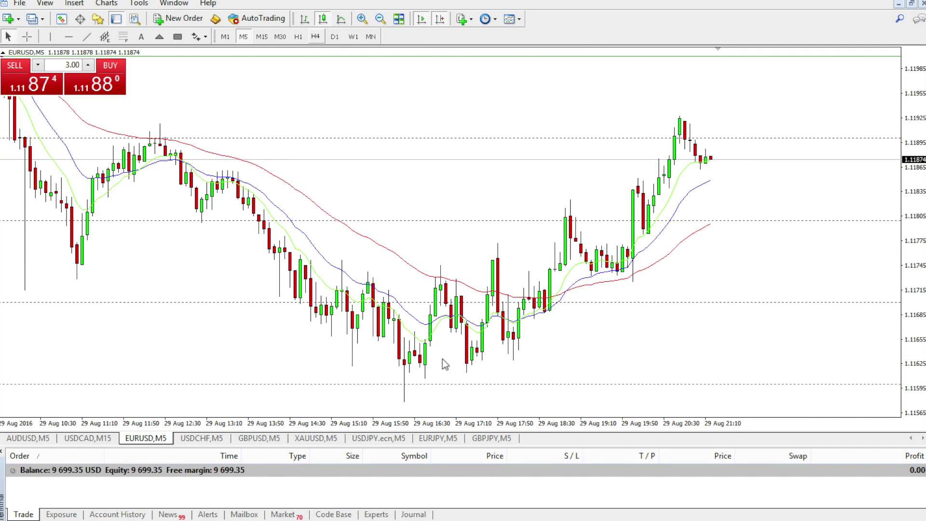
- Mark about 1.11622 with a horizontal line on the chart, then delete it
click(69, 36)
click(551, 305)
drag(551, 307, 574, 365)
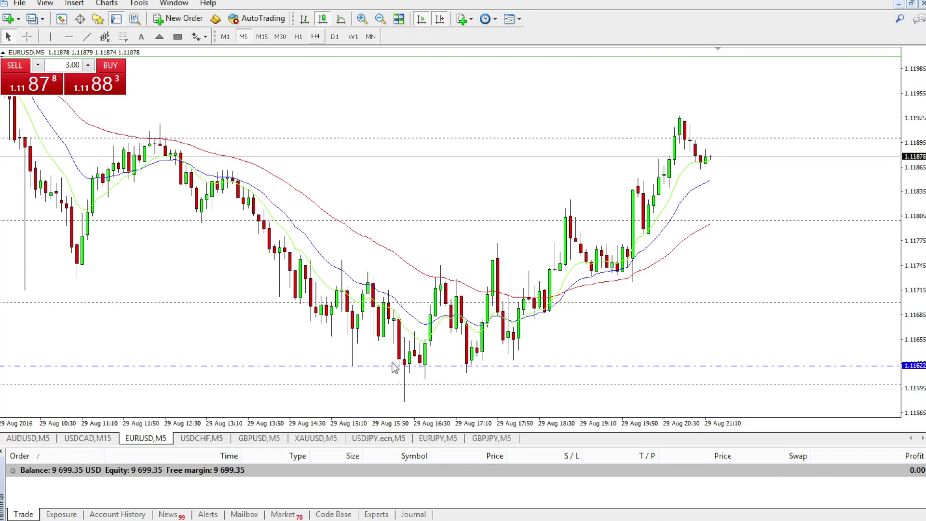
right_click(892, 366)
click(878, 408)
- Start a new EURUSD order and switch its type to Pending Order
click(155, 17)
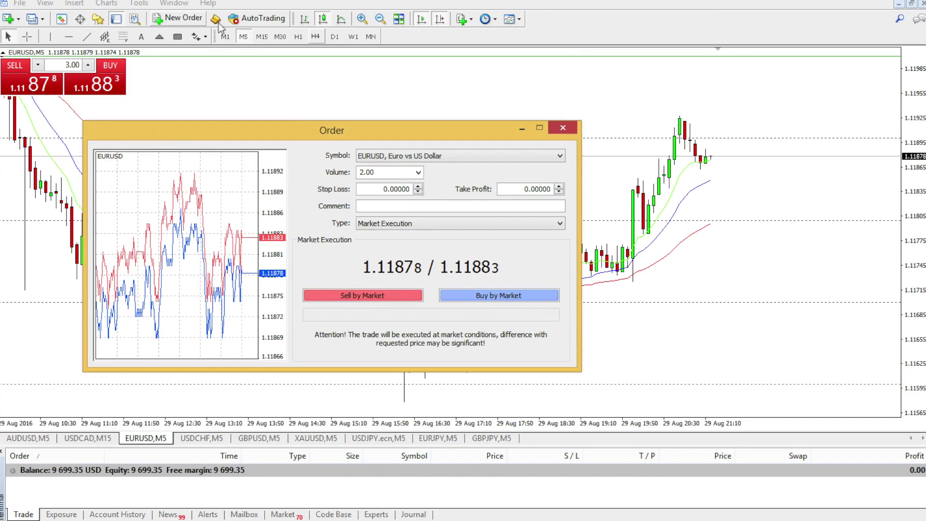
drag(288, 122, 263, 107)
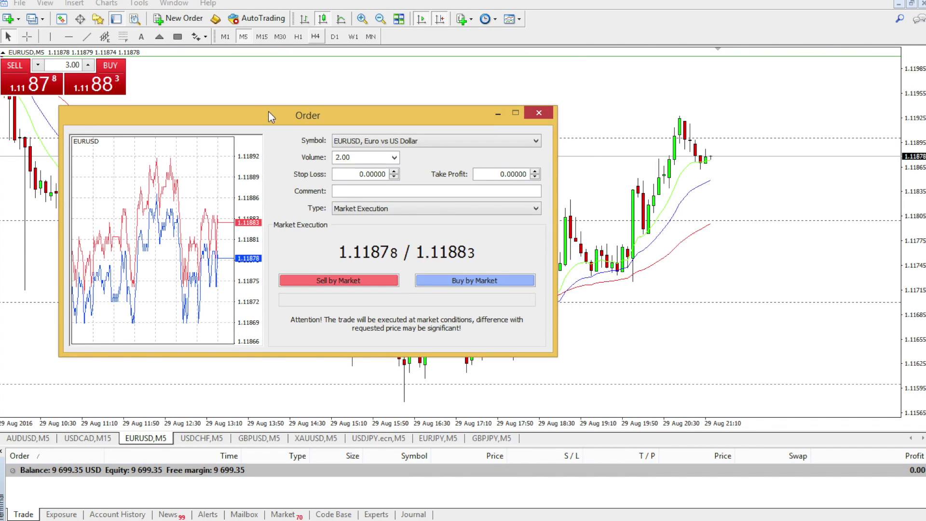
click(478, 208)
click(476, 228)
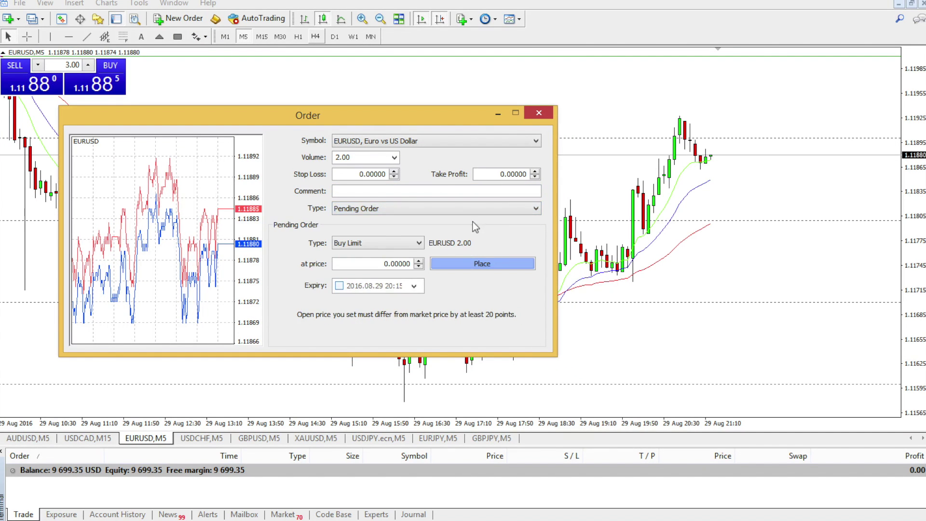
drag(372, 111, 311, 102)
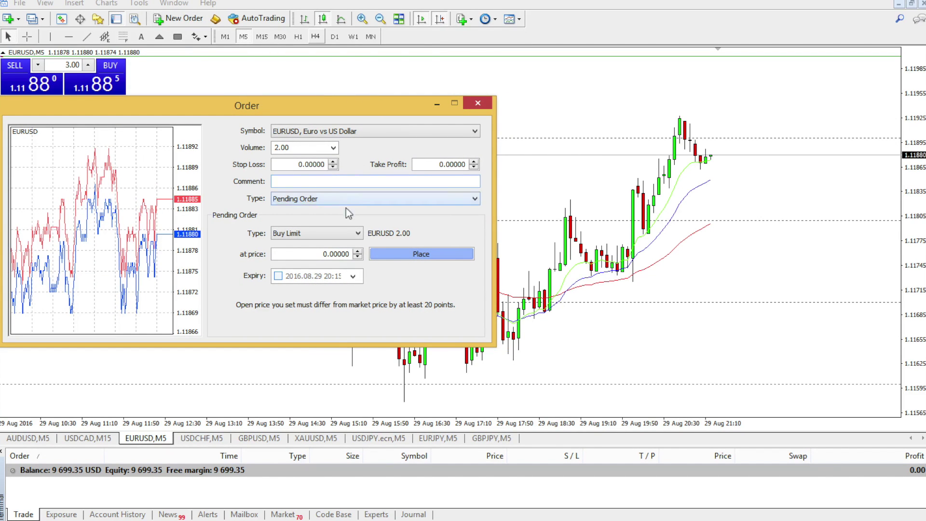
click(360, 195)
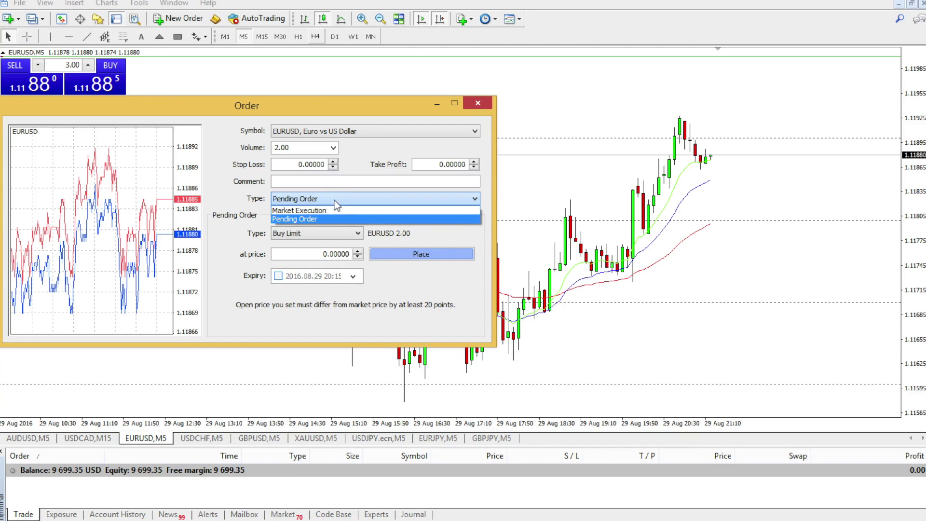
click(333, 216)
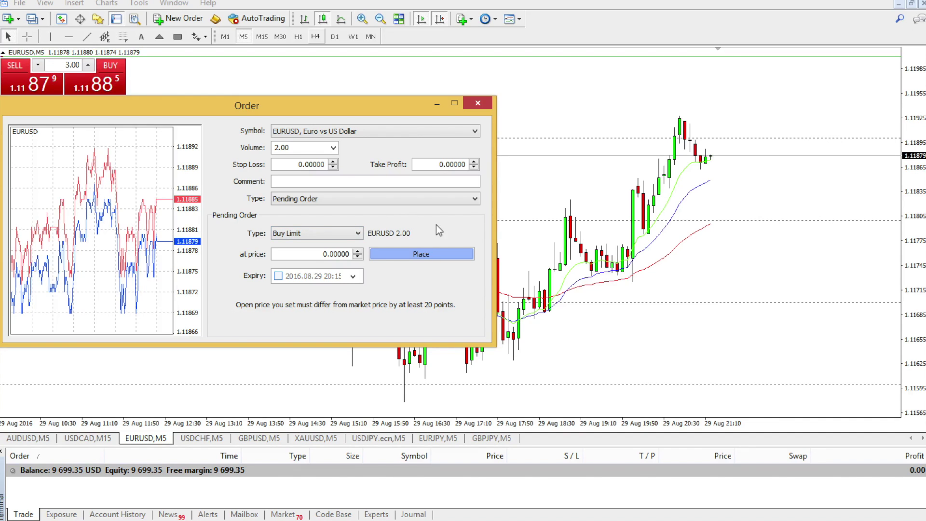
- Enter 1.1162 as the buy limit entry price
drag(378, 102, 320, 63)
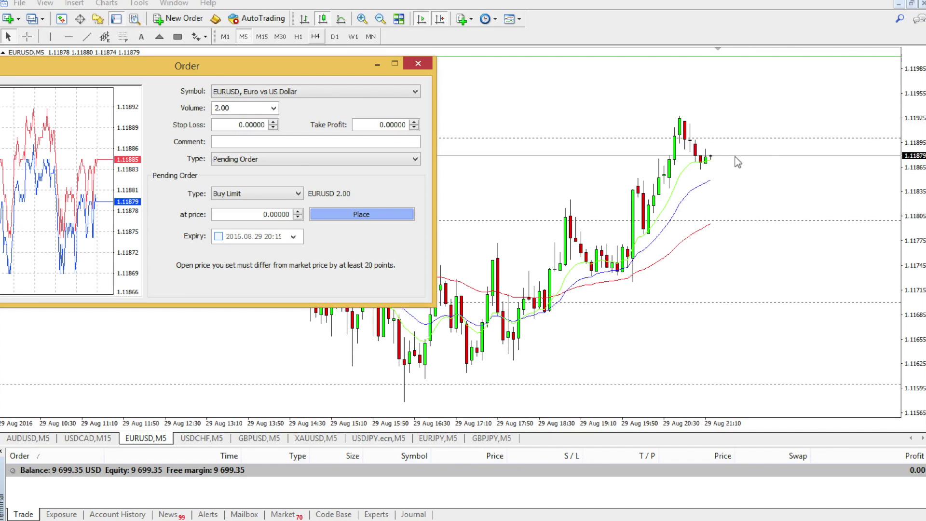
drag(278, 68, 394, 191)
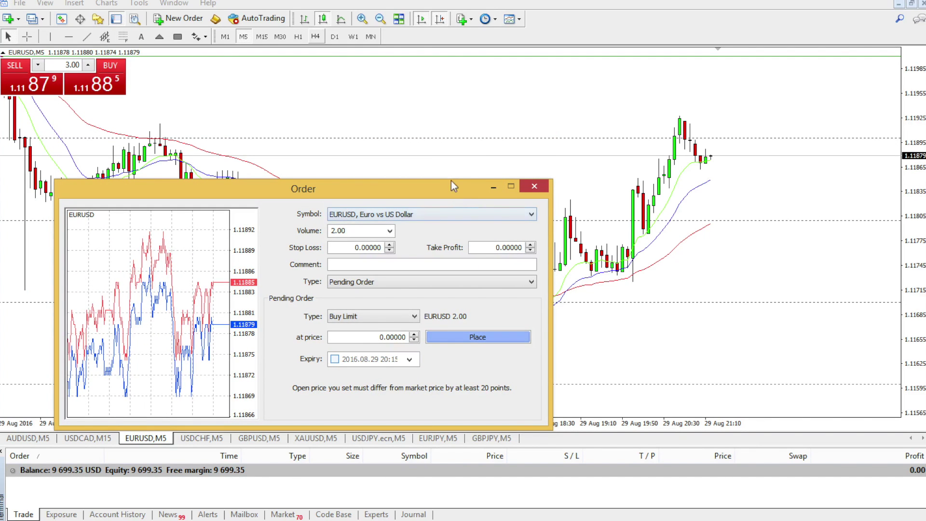
drag(454, 187, 366, 104)
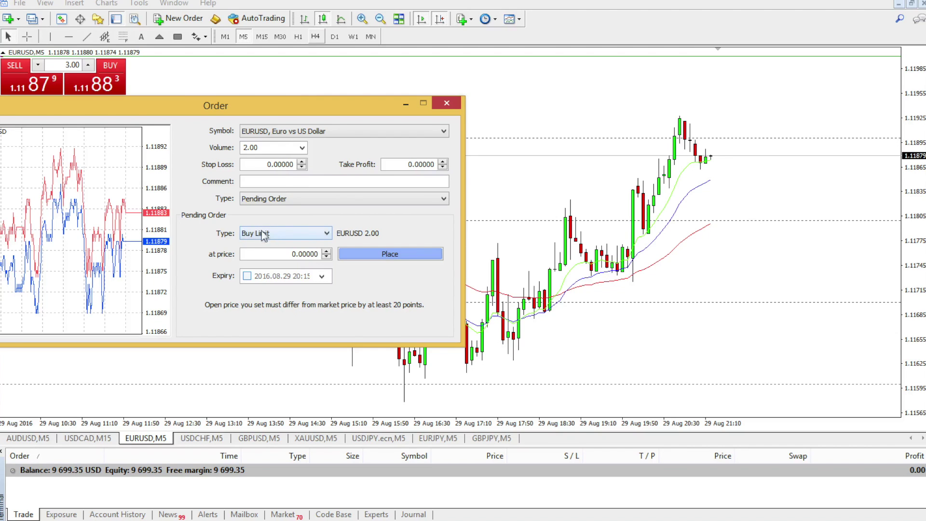
drag(300, 103, 309, 77)
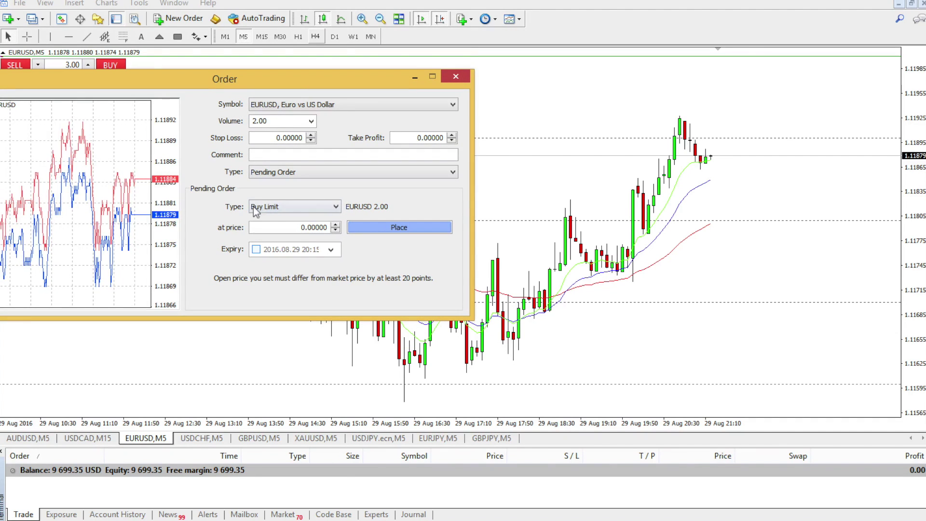
click(336, 224)
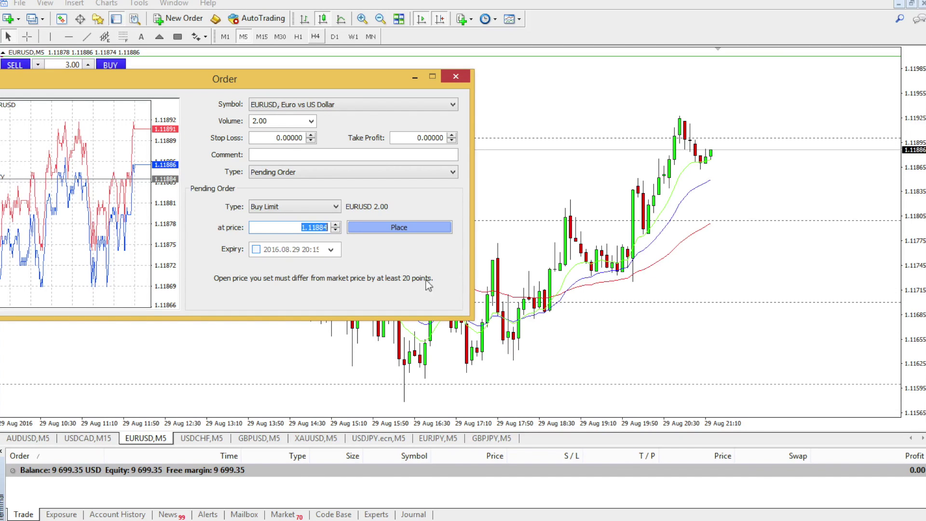
drag(314, 225, 391, 234)
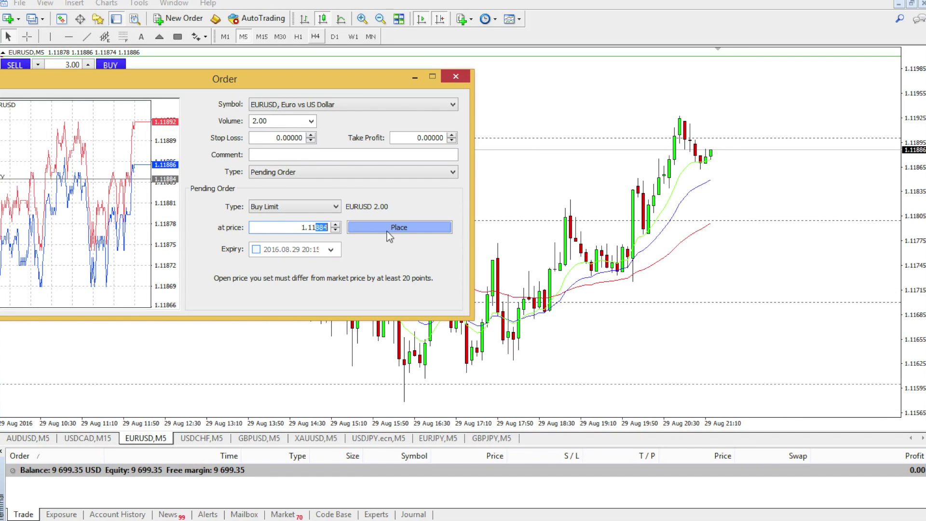
text(62)
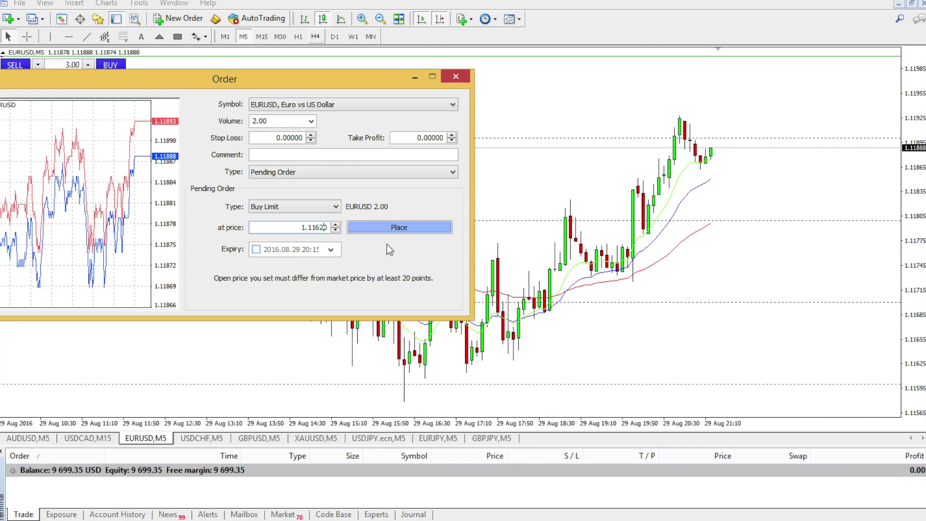
- Place the 2.00-lot buy limit, then drag its chart line to end at 1.11623
click(369, 225)
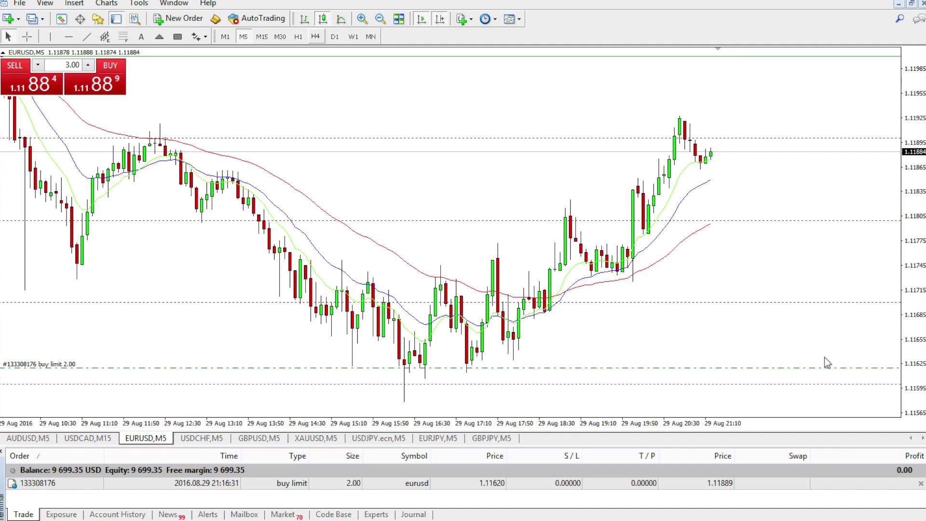
drag(824, 363, 769, 133)
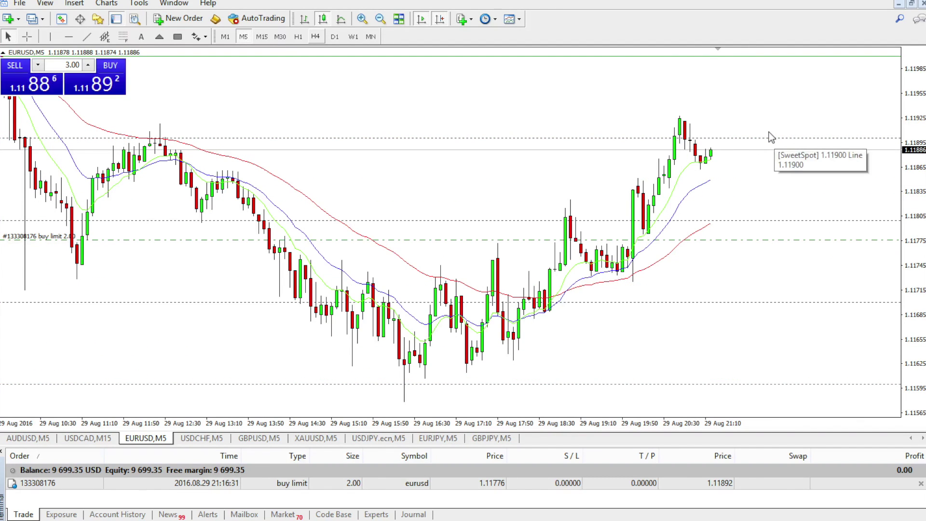
drag(729, 236, 725, 360)
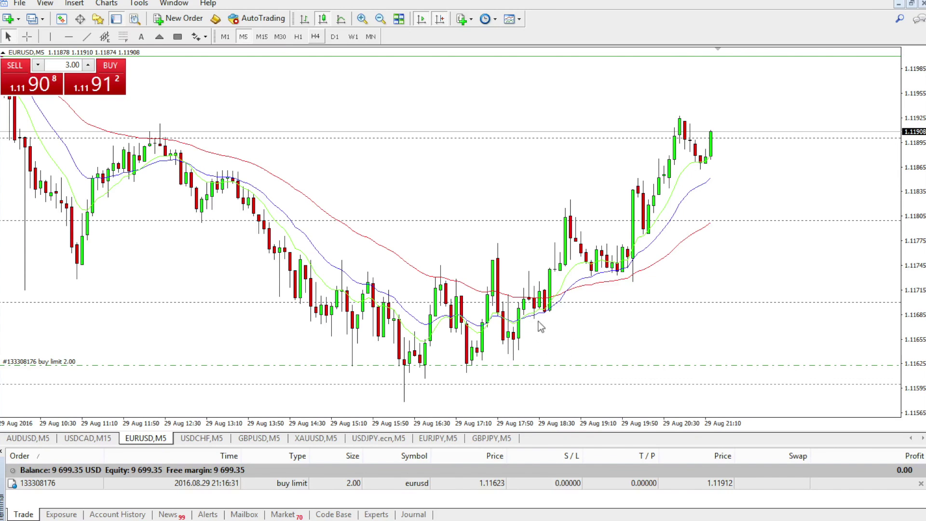
- Change the one-click trading lot size from 3.00 to 1.00
right_click(515, 358)
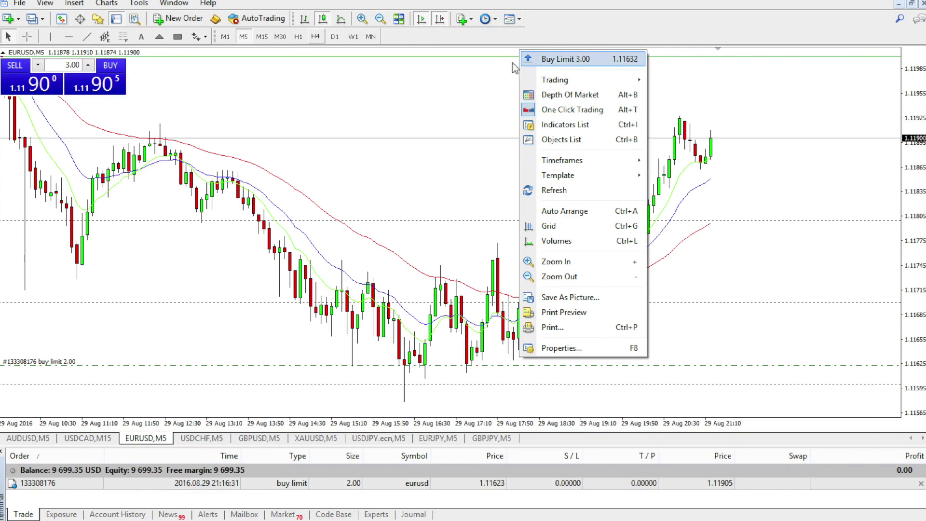
click(444, 92)
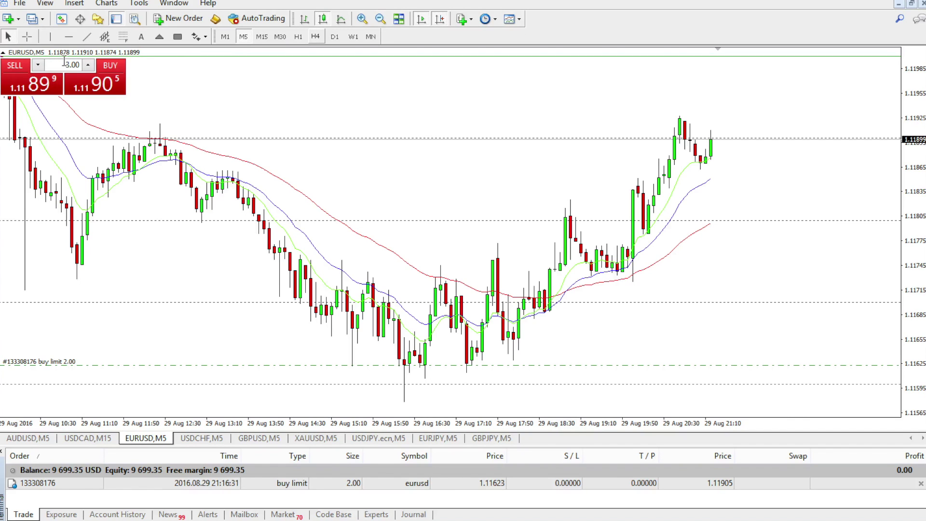
click(3, 51)
click(3, 51)
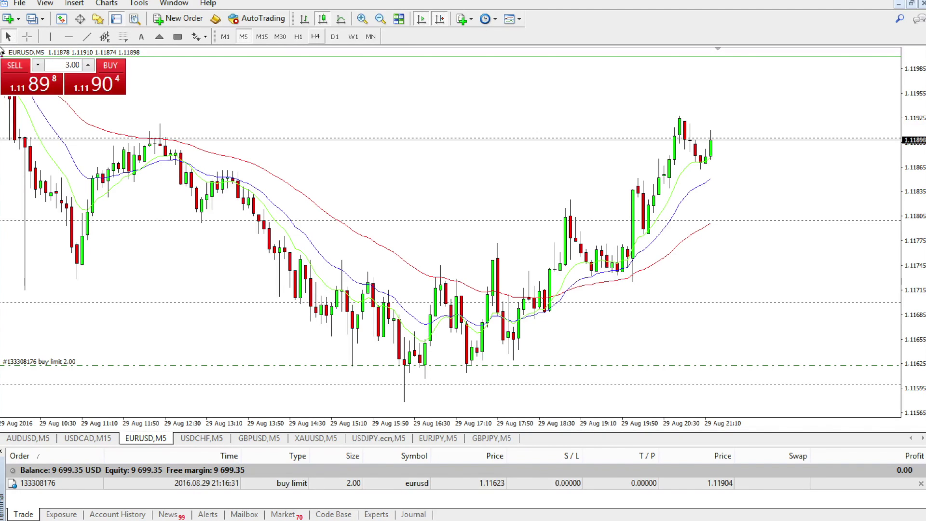
click(3, 51)
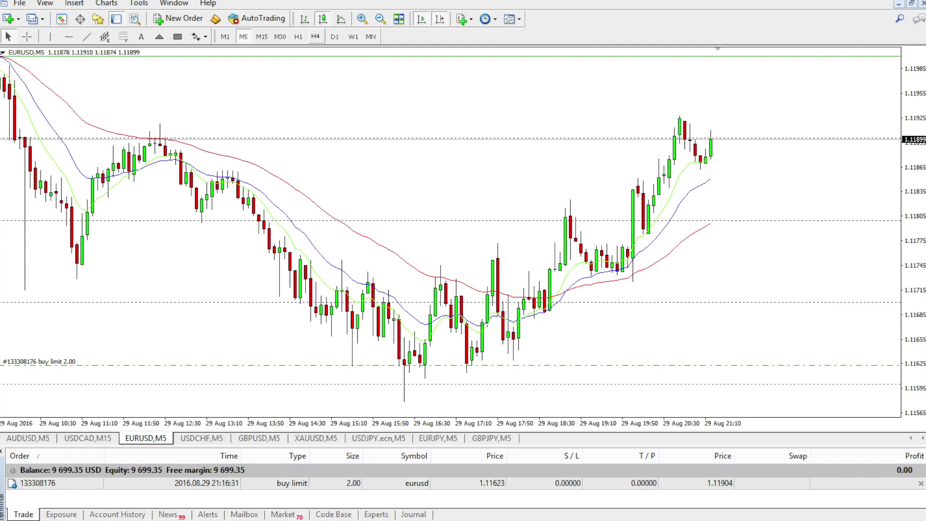
click(3, 51)
click(60, 62)
key(Delete)
text(1)
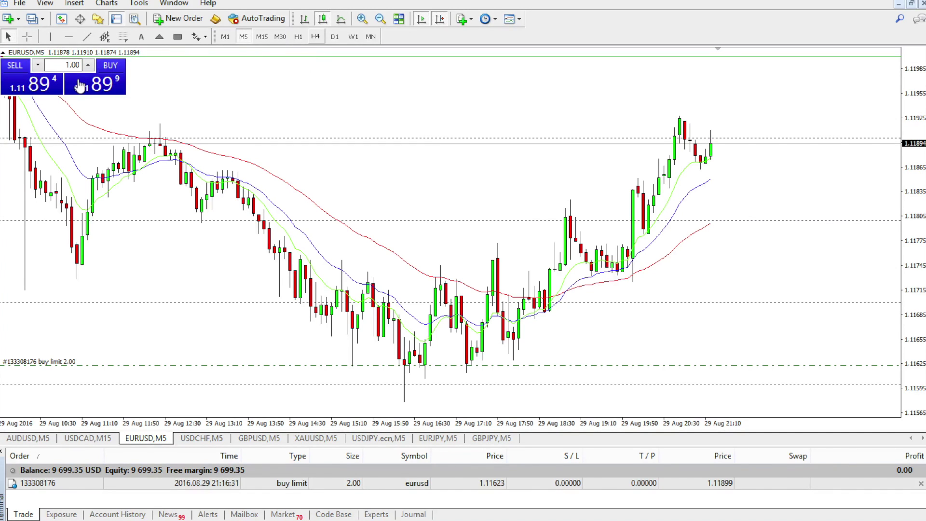
- Add a 1.00-lot buy limit from the chart menu and nudge it to 1.11636
right_click(542, 353)
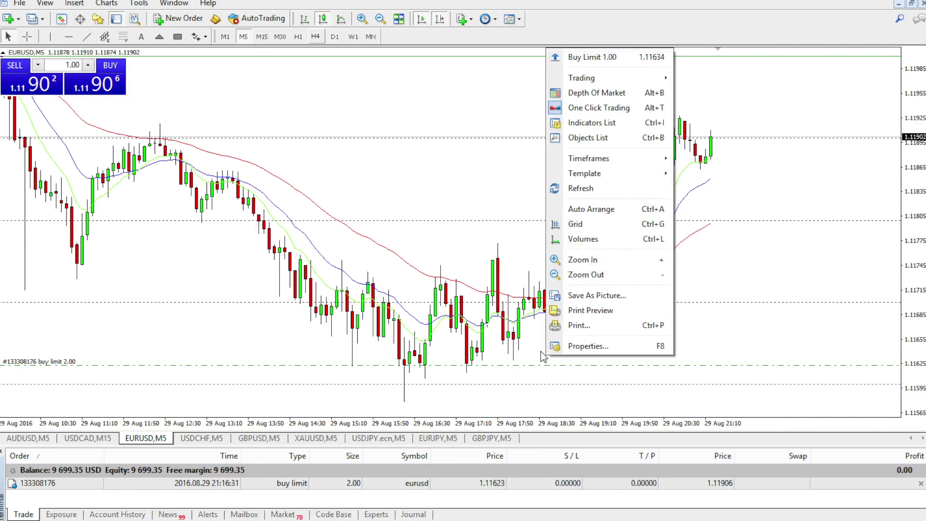
click(573, 55)
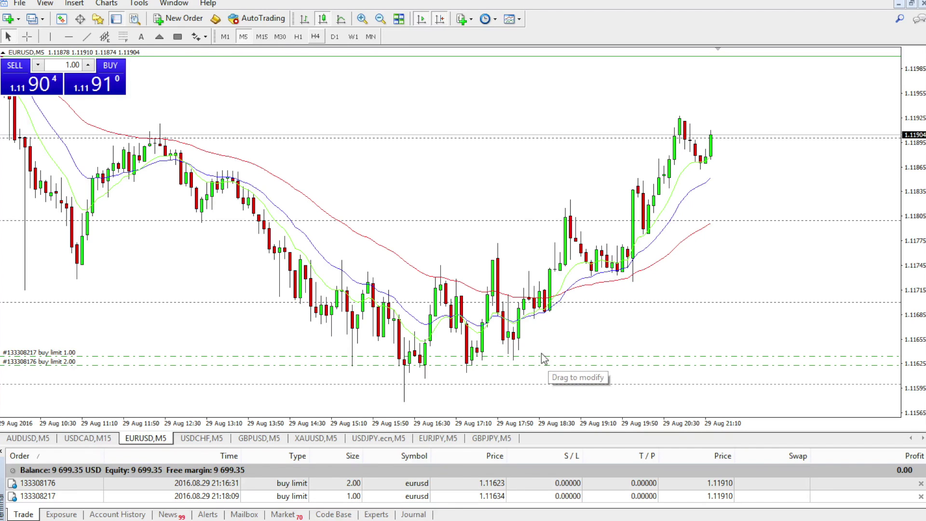
drag(542, 353, 542, 354)
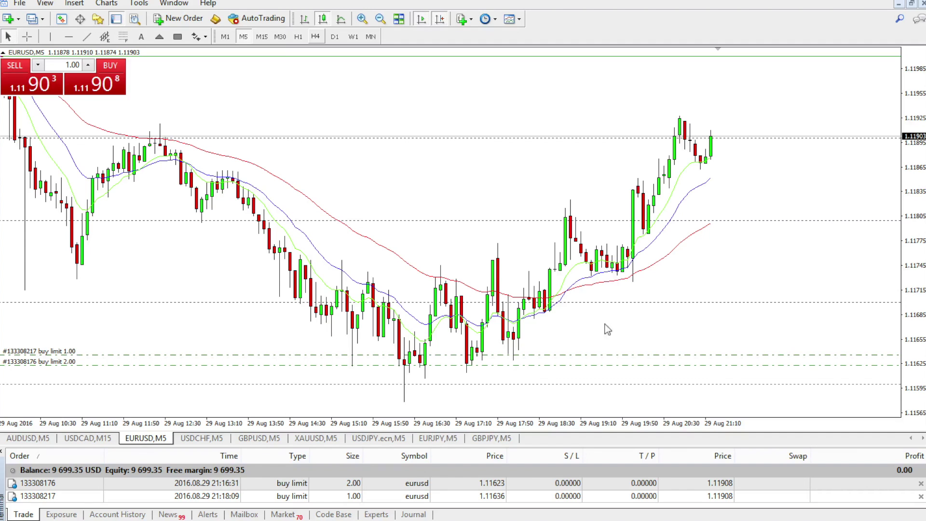
click(178, 19)
click(386, 111)
click(384, 122)
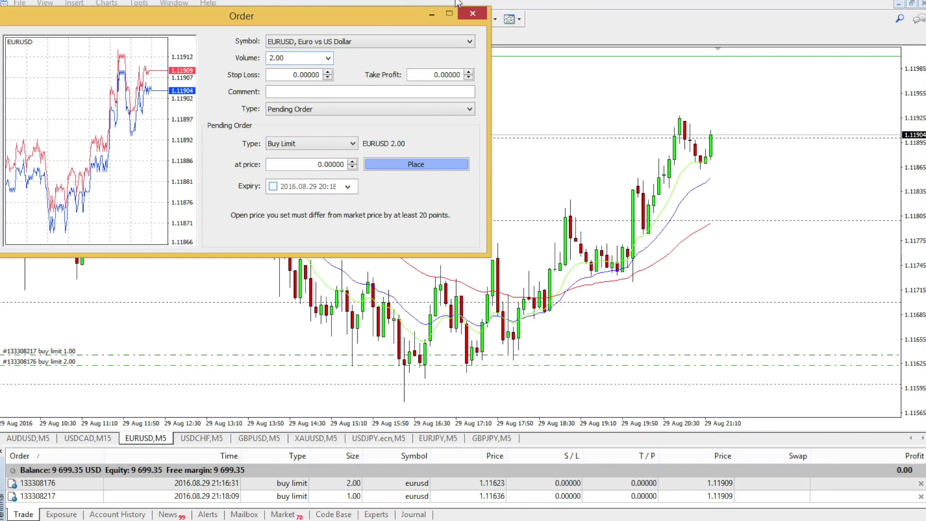
click(473, 13)
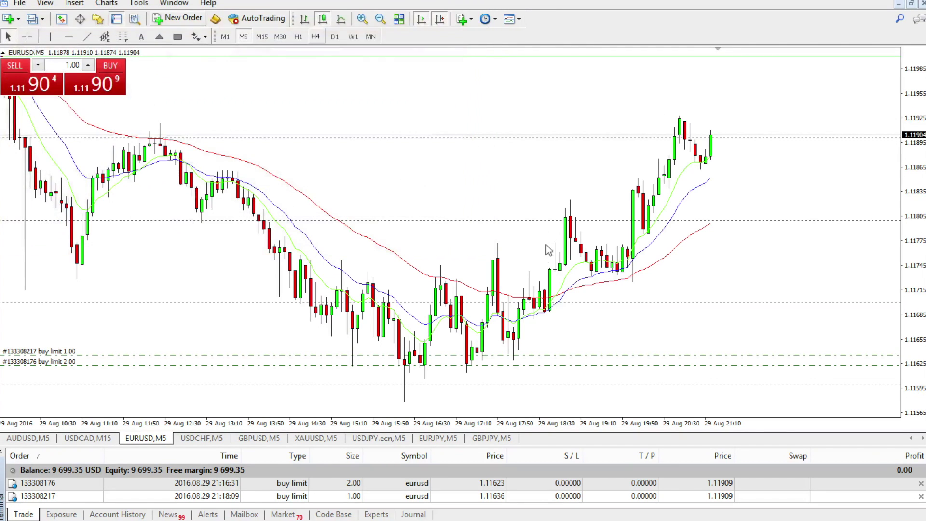
right_click(543, 334)
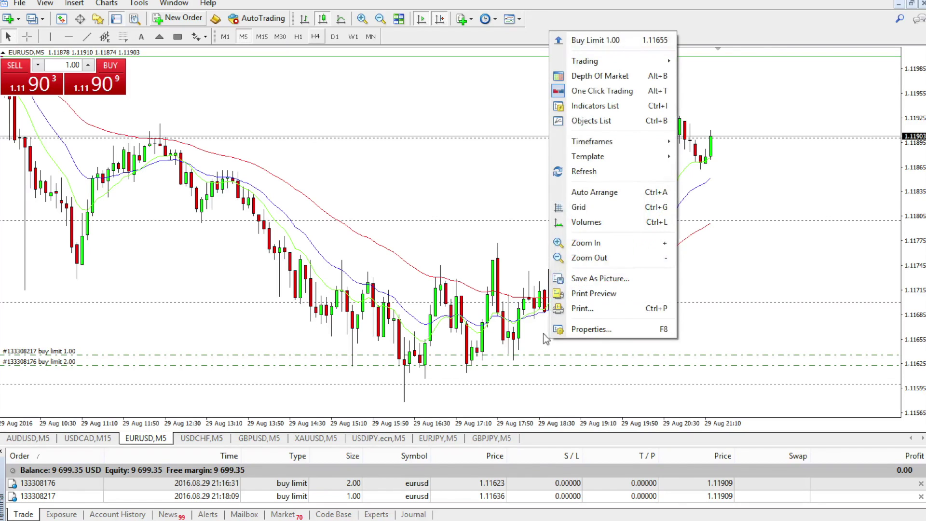
click(762, 86)
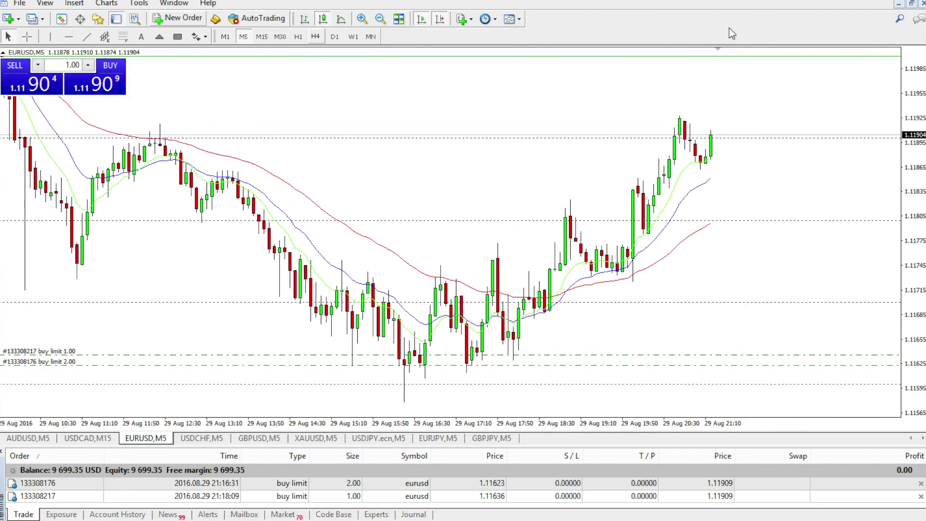